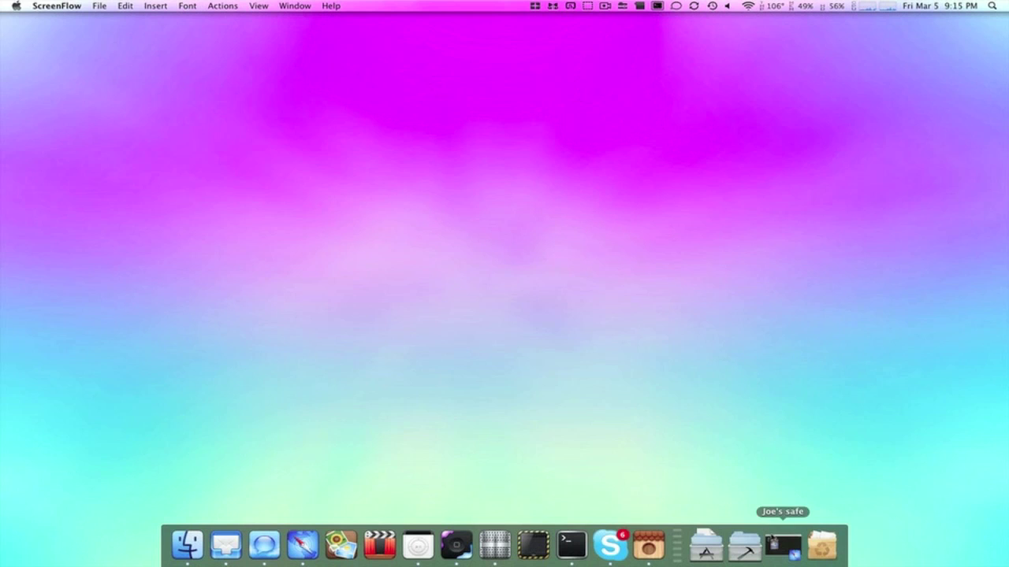
Step: Restore Finder, open the Themes folder under Mini Desktop, then the Classica 2 Mod folder
left_click(783, 545)
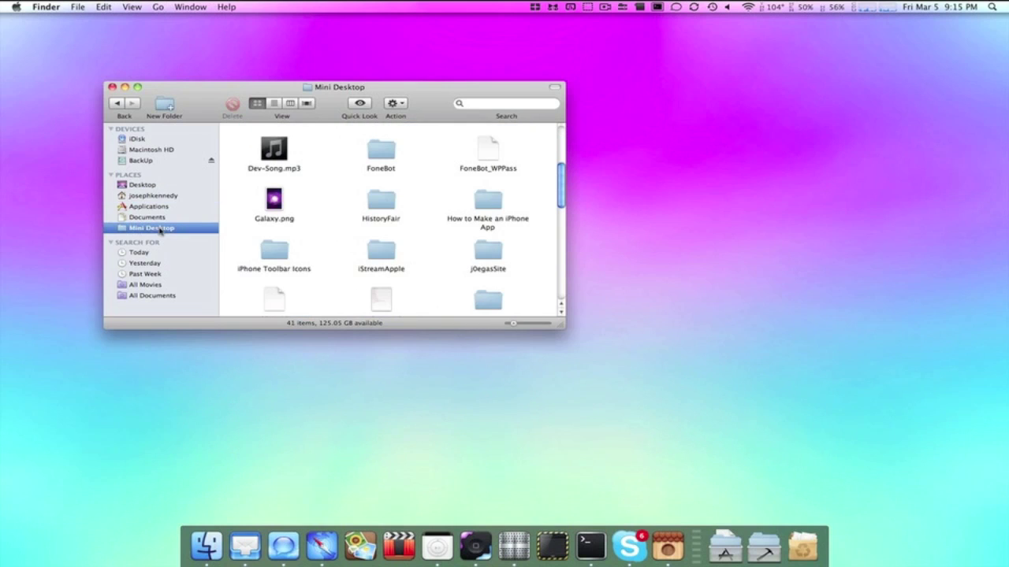
scroll(394, 203, "down", 10)
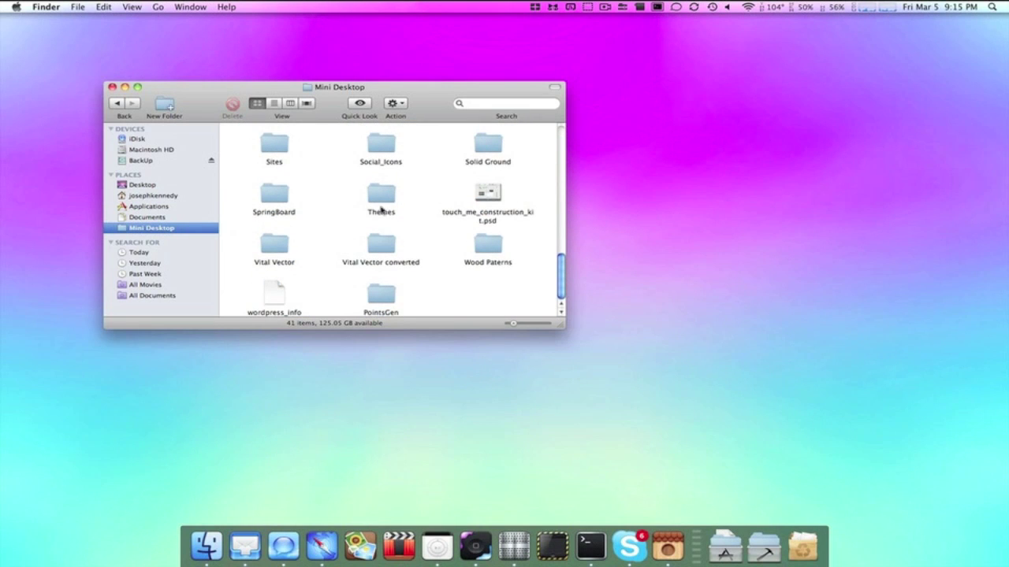
double_click(381, 199)
scroll(362, 206, "up", 10)
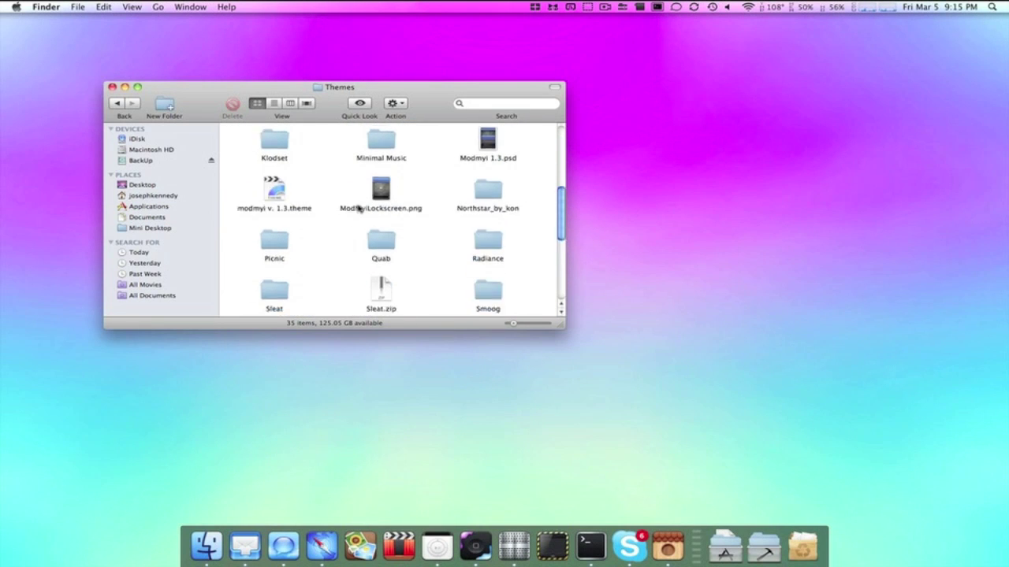
scroll(275, 214, "up", 1)
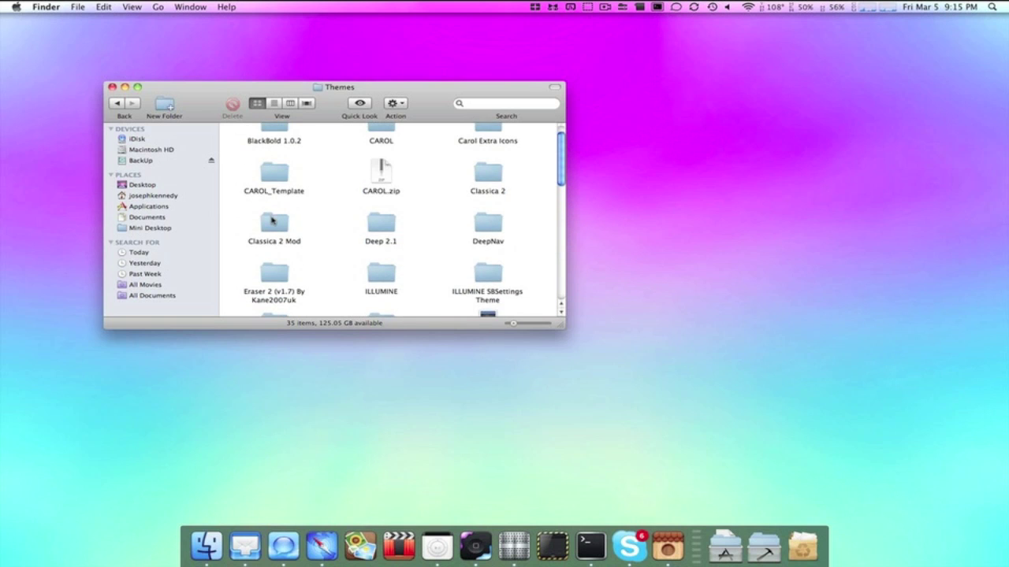
double_click(270, 225)
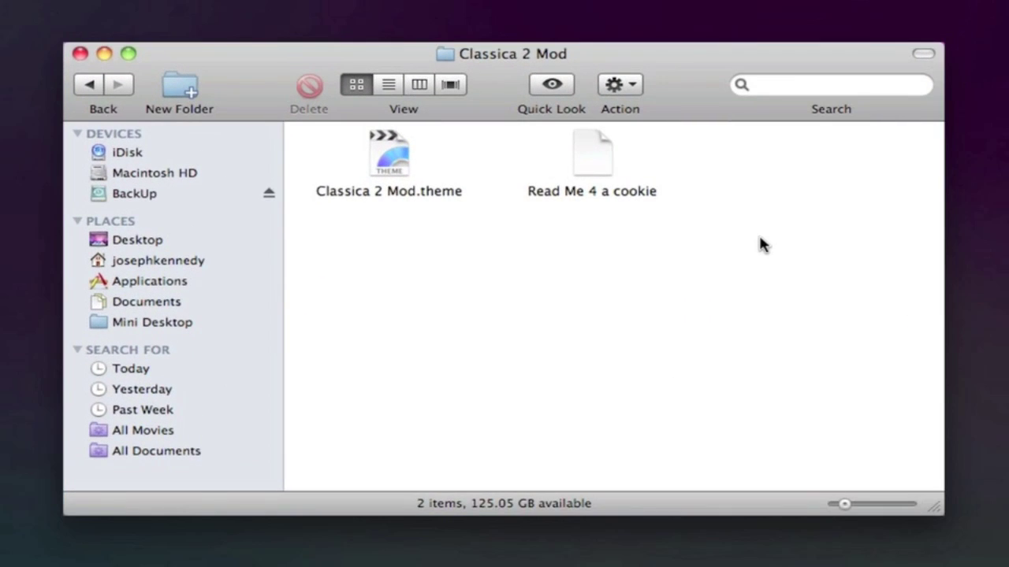
Step: Point out the Read Me 4 a cookie file and Classica 2 Mod.theme by selecting and deselecting each
left_click(591, 161)
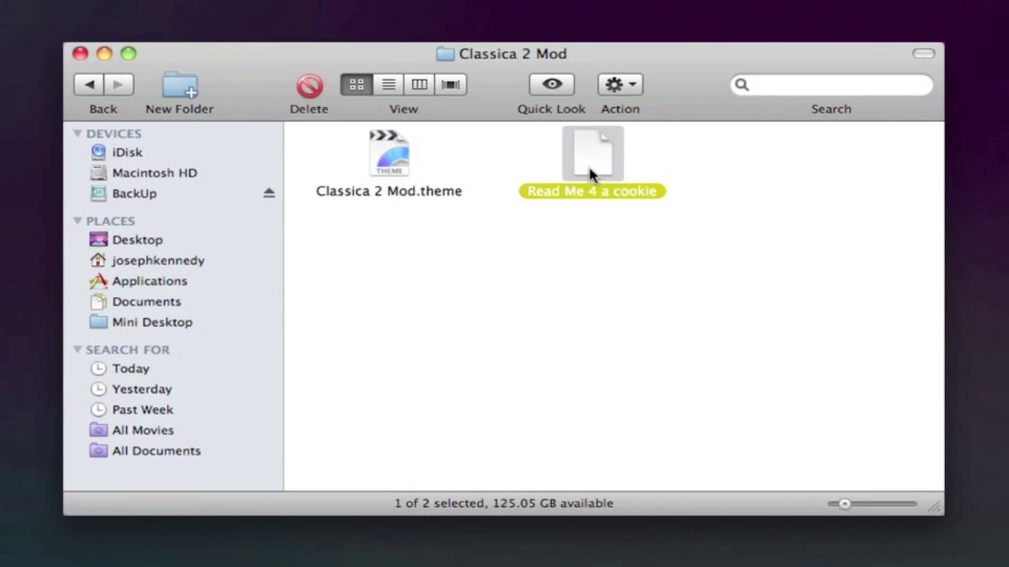
left_click(674, 273)
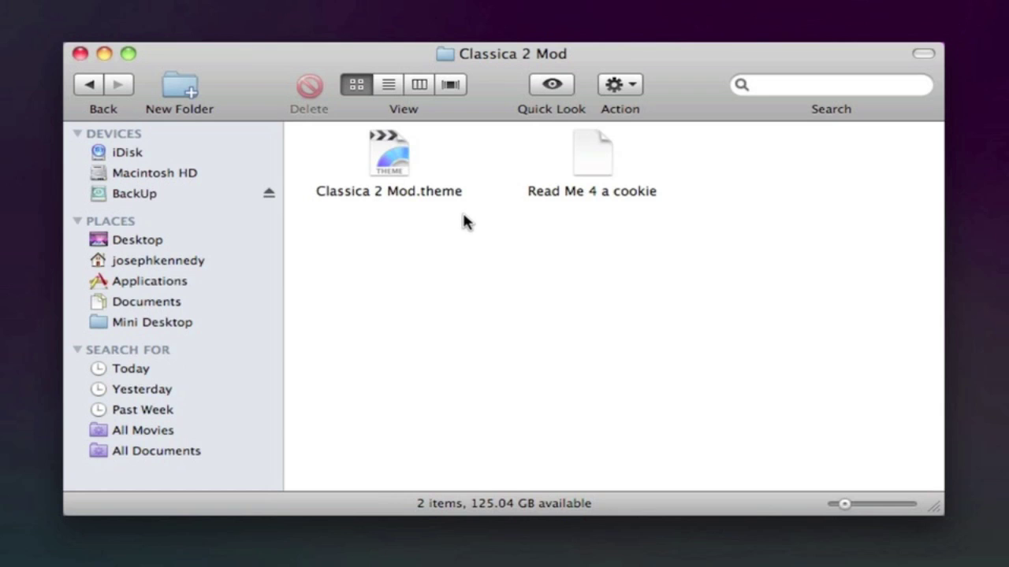
left_click_drag(488, 210, 293, 130)
left_click(313, 163)
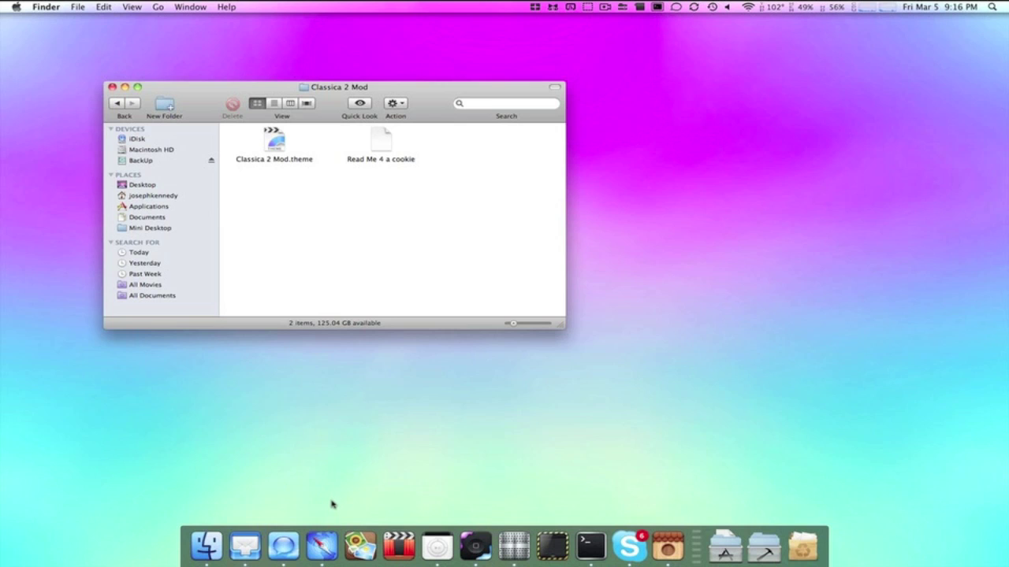
Step: Launch Cyberduck from the Applications stack and shift the Classica 2 Mod window to the upper left
key("F11")
key("F11")
left_click(725, 545)
scroll(733, 423, "down", 5)
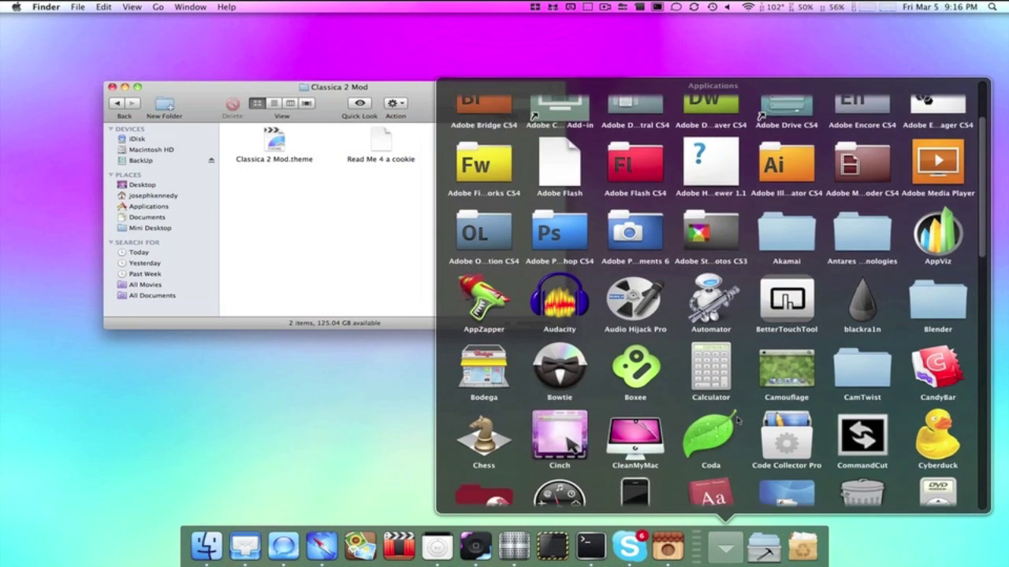
left_click(936, 357)
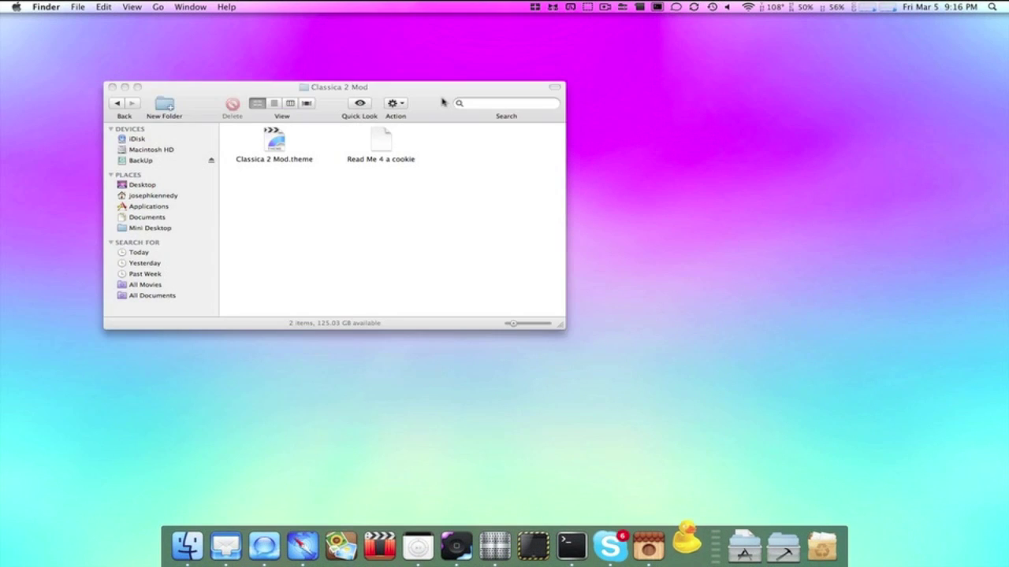
left_click_drag(439, 101, 359, 89)
Step: Start a new connection to server 192.168.1.113 with username root and the account password
left_click(549, 98)
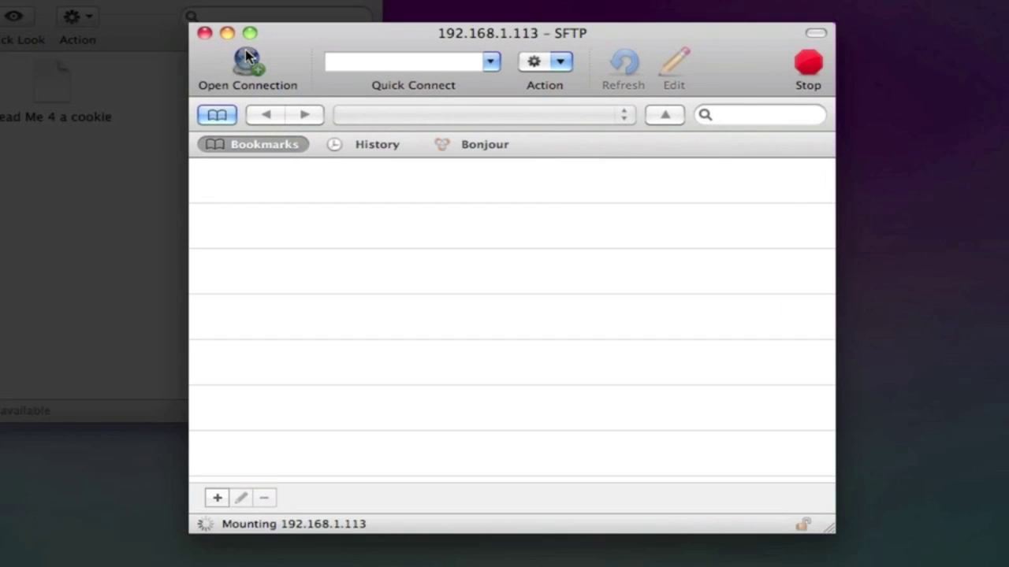
left_click(409, 115)
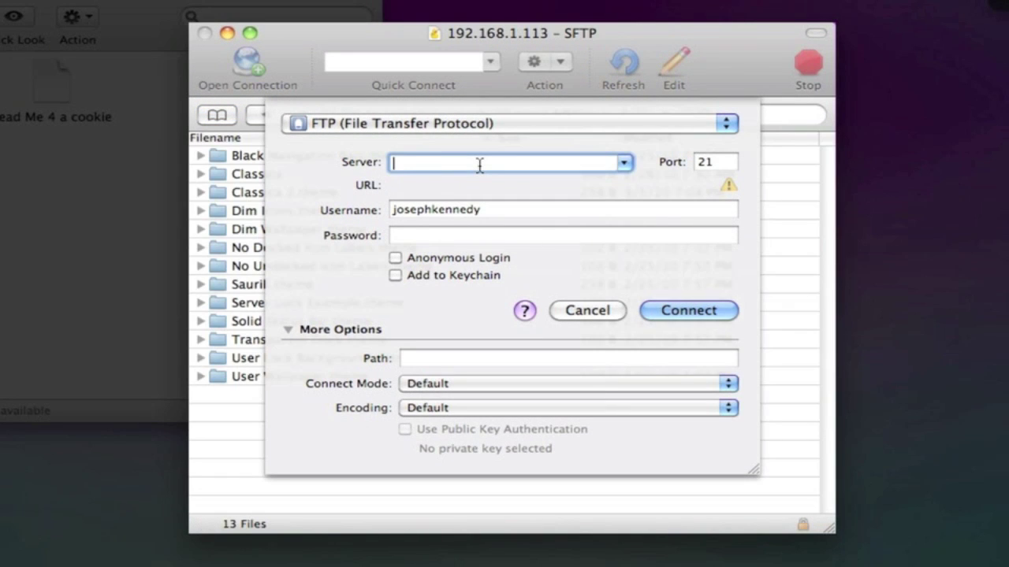
type("192.168")
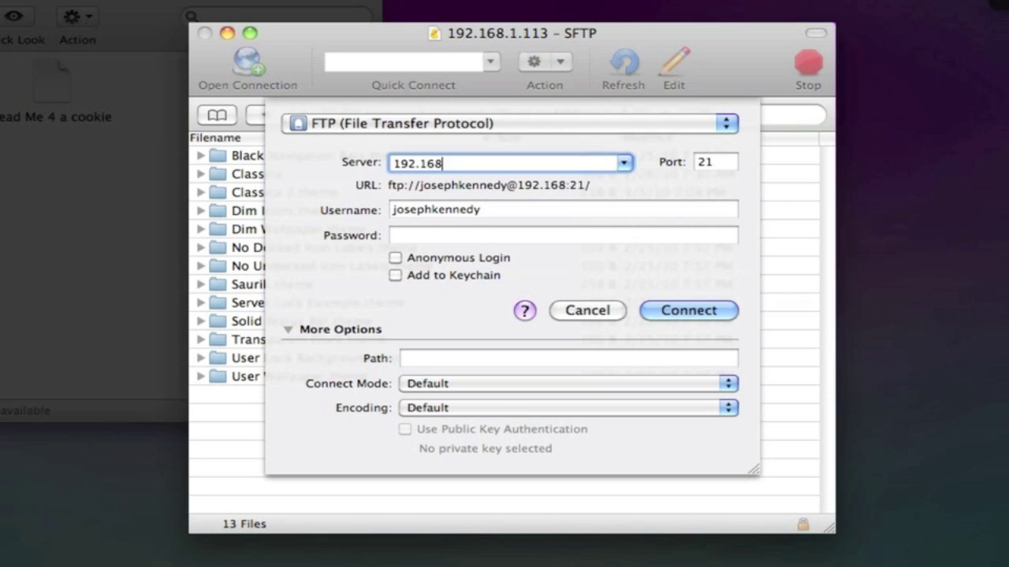
type(".1.113")
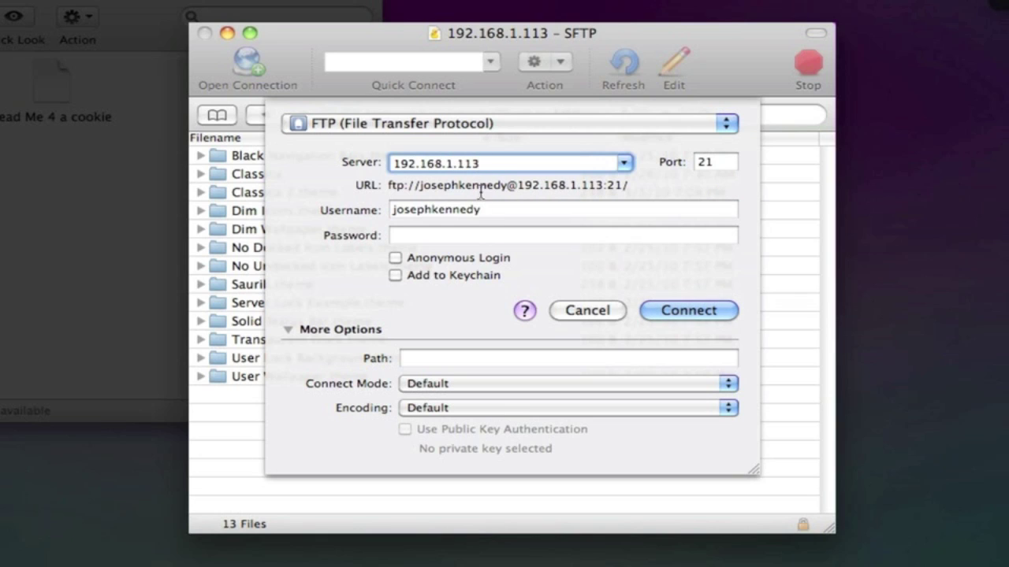
key("Tab")
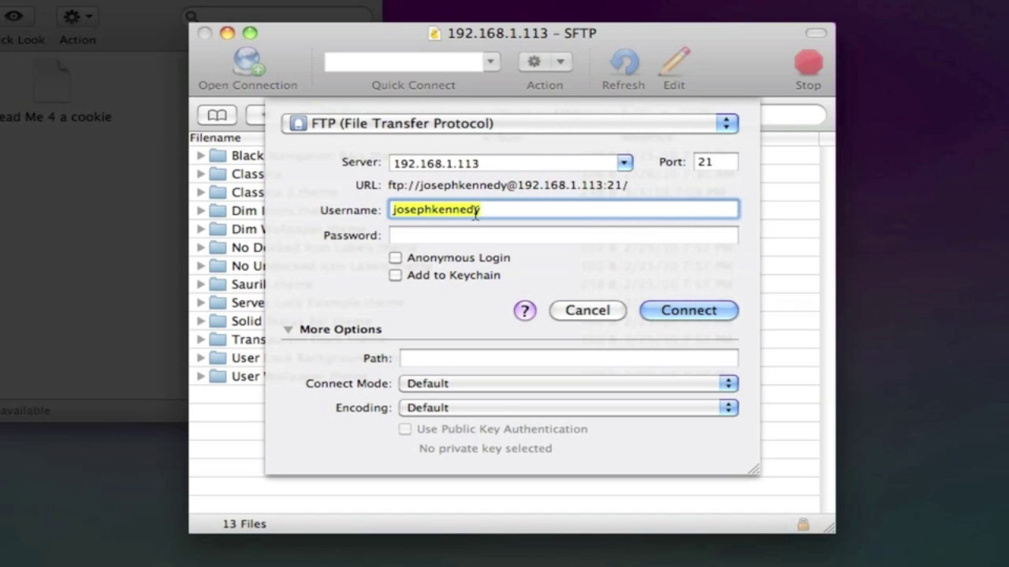
type("root")
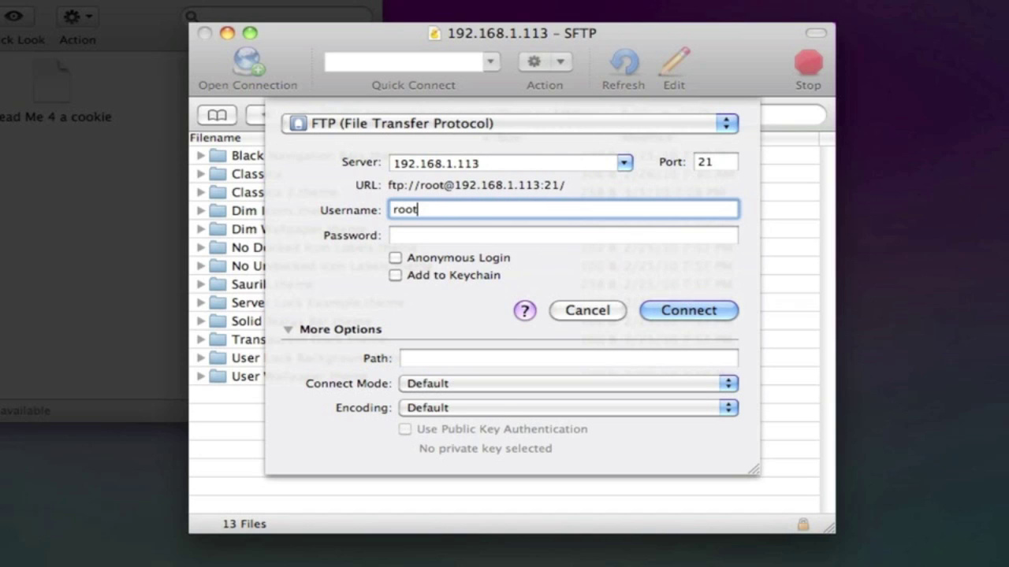
key("Tab")
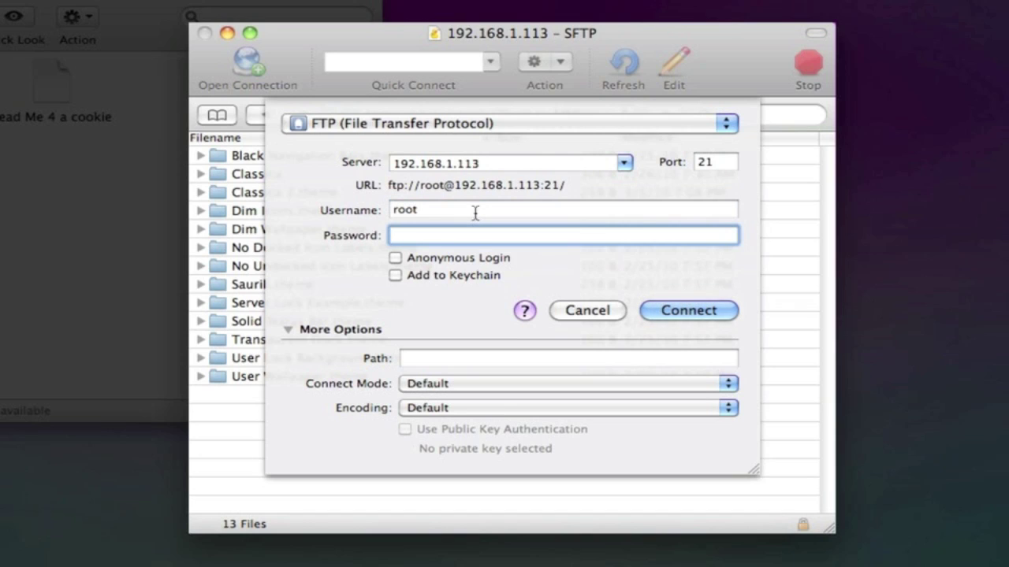
type("•••••")
key("BackSpace")
key("BackSpace")
key("BackSpace")
type("•••••••")
Step: Set the connection protocol to SFTP and connect to the iPod
left_click(376, 125)
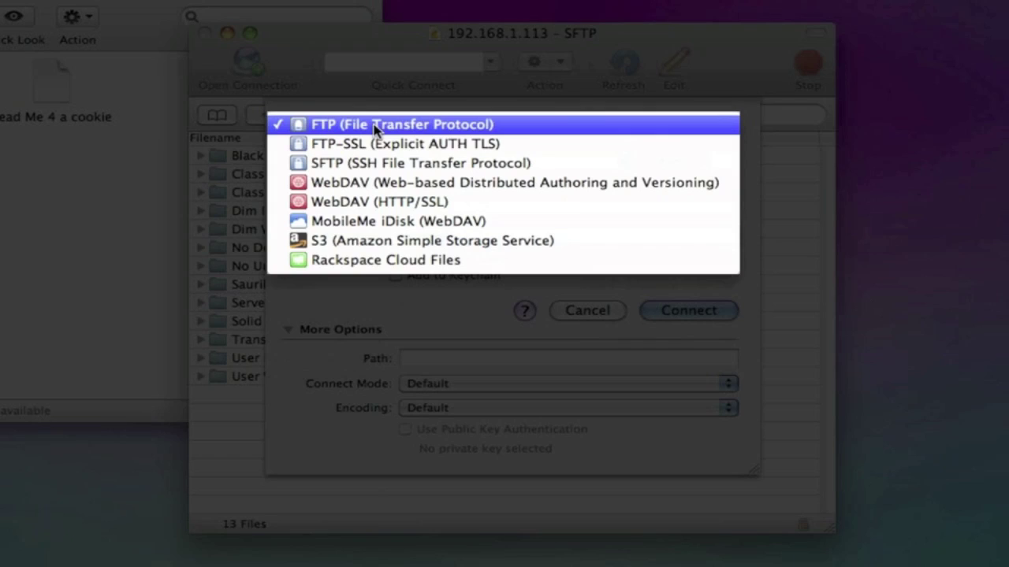
left_click(376, 164)
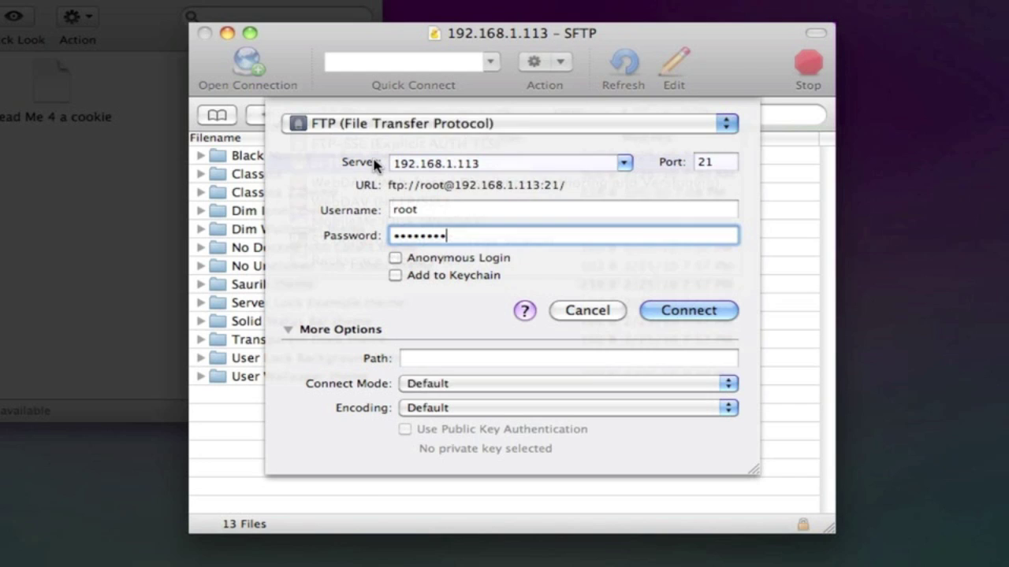
left_click(709, 313)
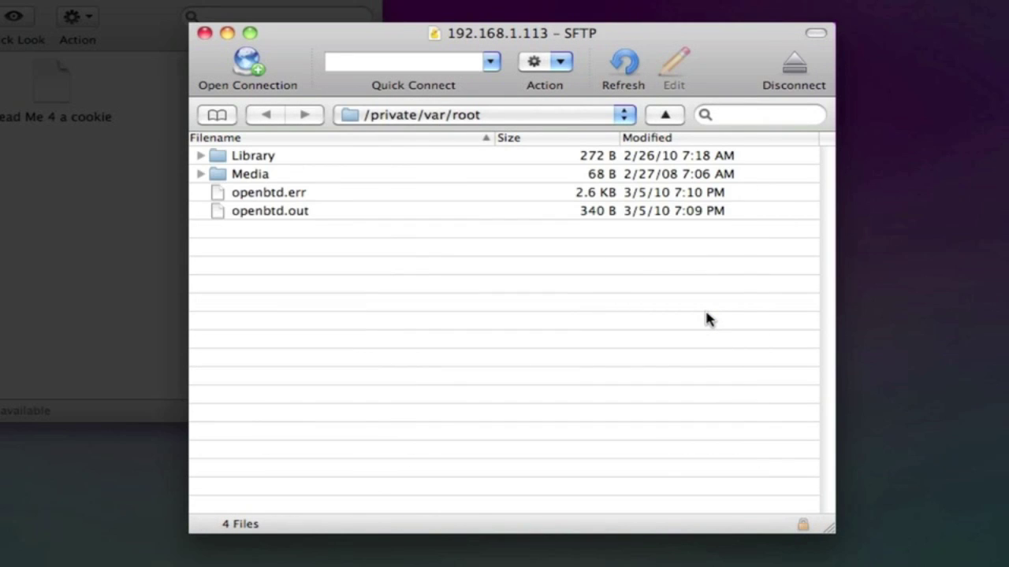
Step: Go up to the iPod's root, into /Library/Themes, then bring the Classica 2 Mod window forward
double_click(611, 156)
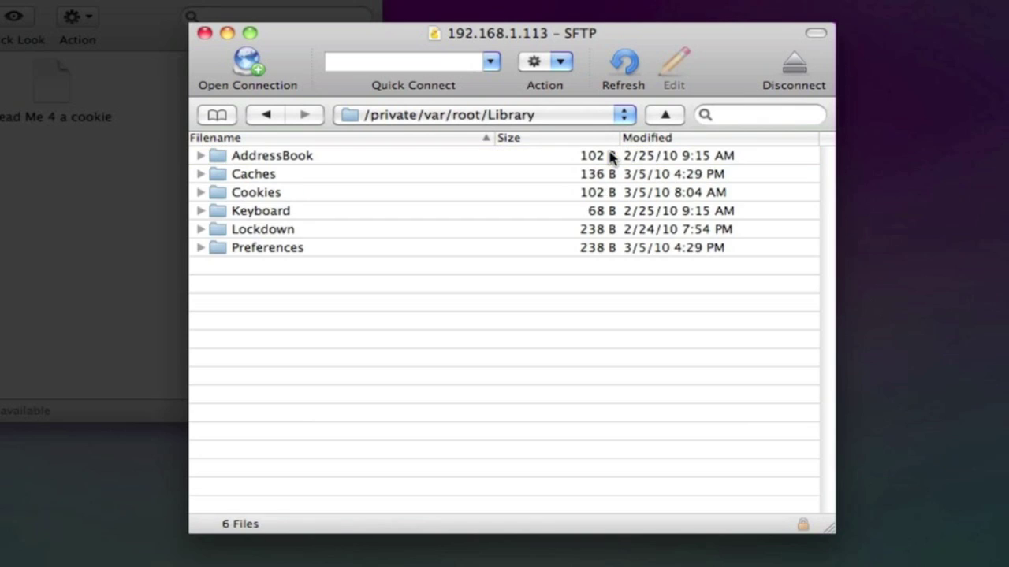
left_click(661, 115)
left_click(660, 115)
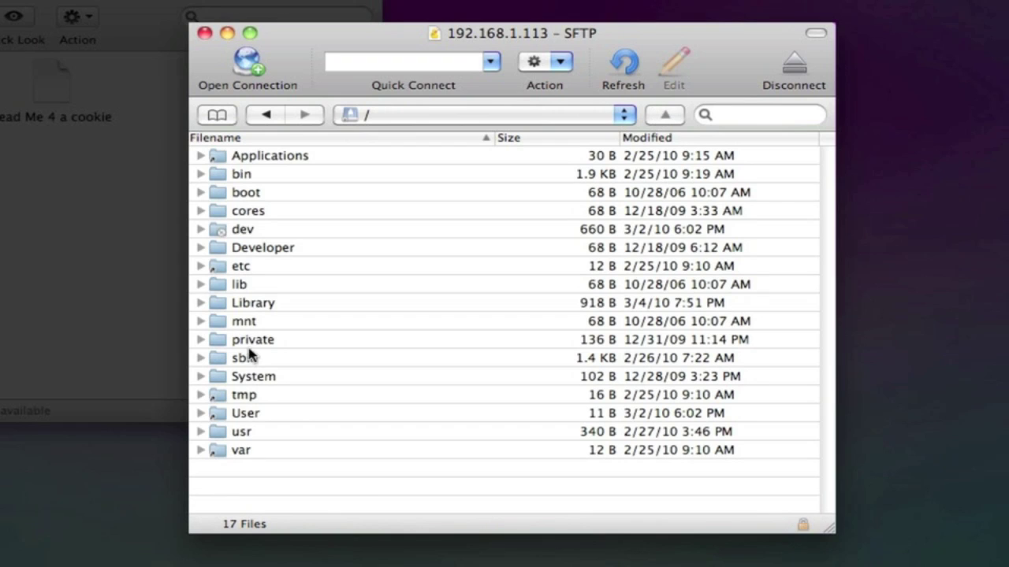
double_click(251, 305)
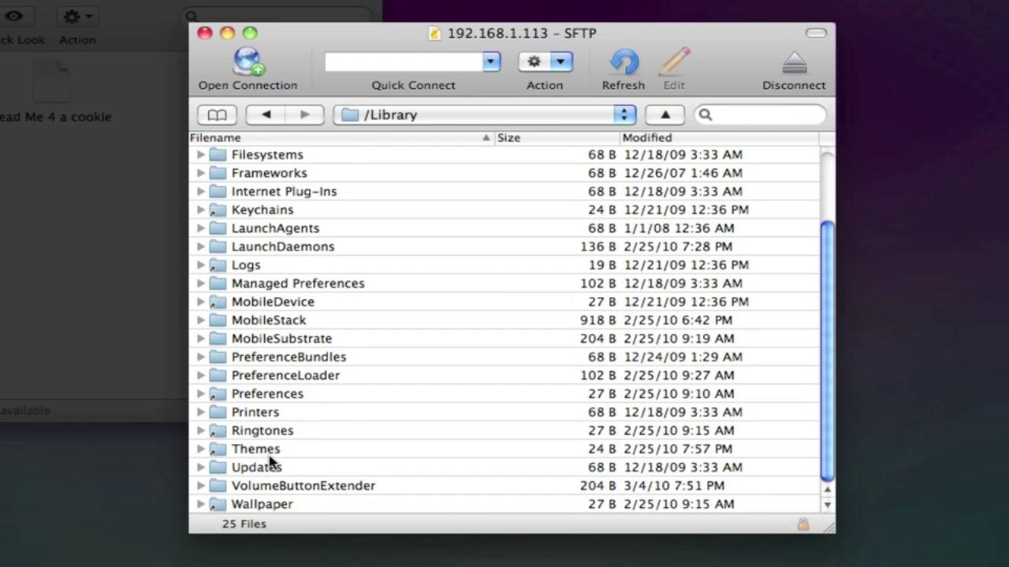
double_click(266, 451)
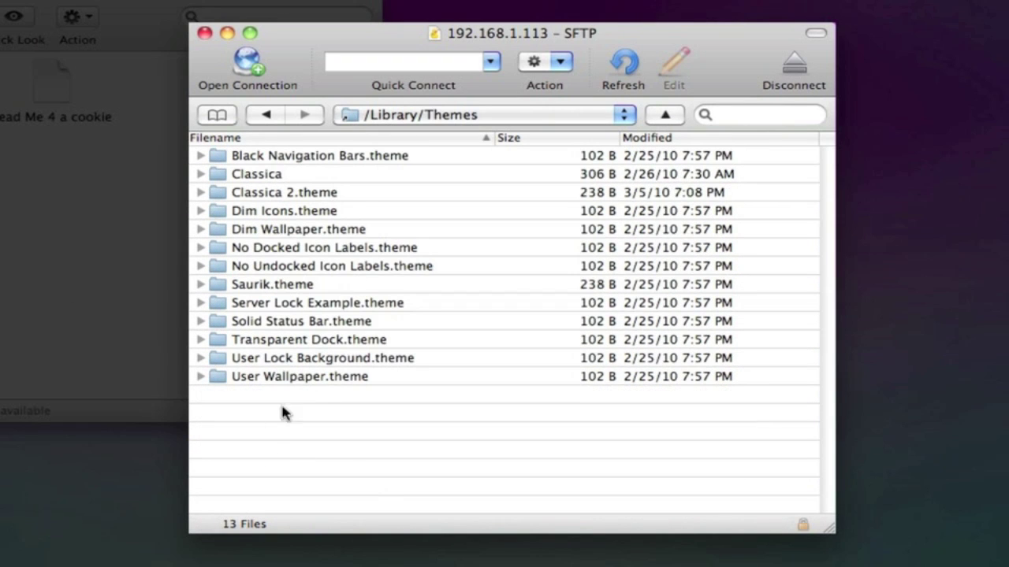
left_click(81, 323)
Step: Drag Classica 2 Mod.theme from Finder onto Cyberduck's /Library/Themes listing to upload it
left_click_drag(117, 6, 46, 7)
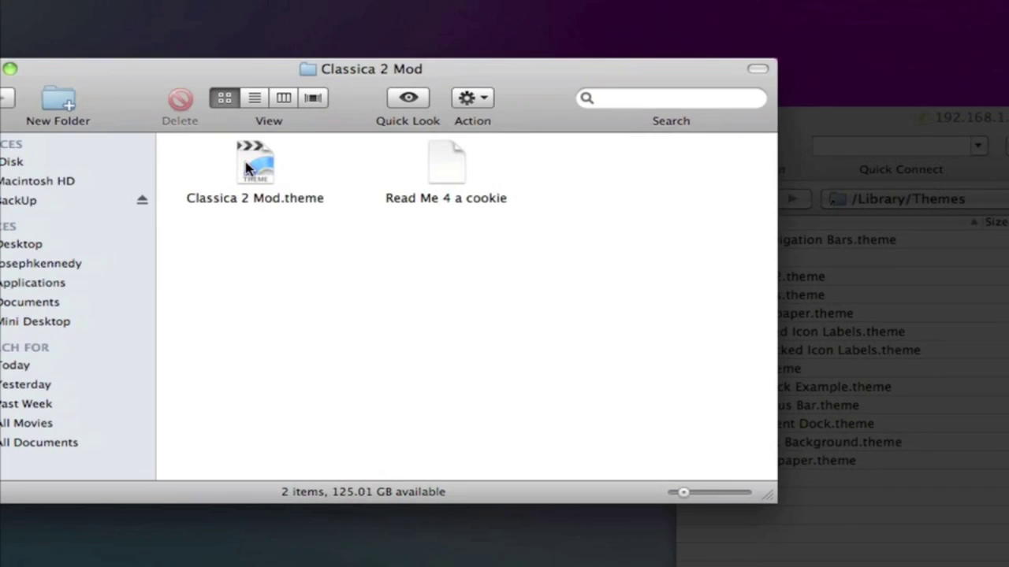
left_click_drag(247, 168, 855, 510)
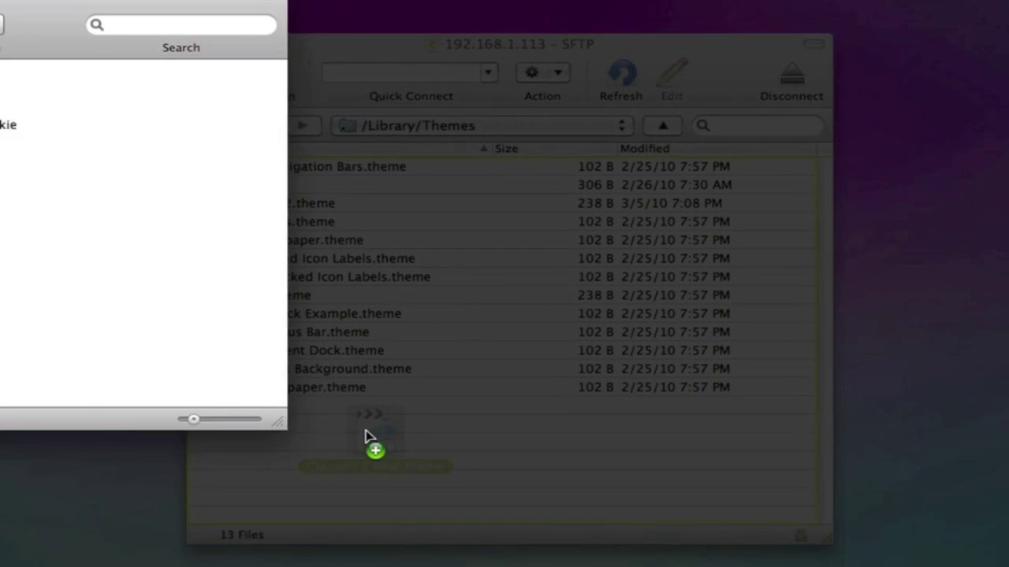
left_click_drag(368, 437, 176, 338)
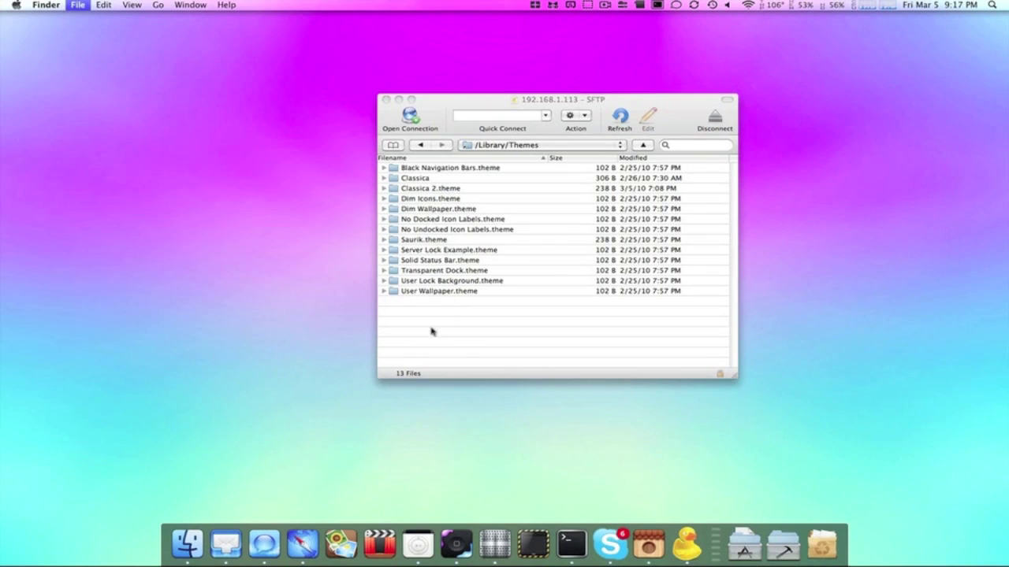
left_click(283, 464)
Step: Close the SFTP connection window and quit Cyberduck with Cmd+Q
left_click_drag(631, 97, 561, 107)
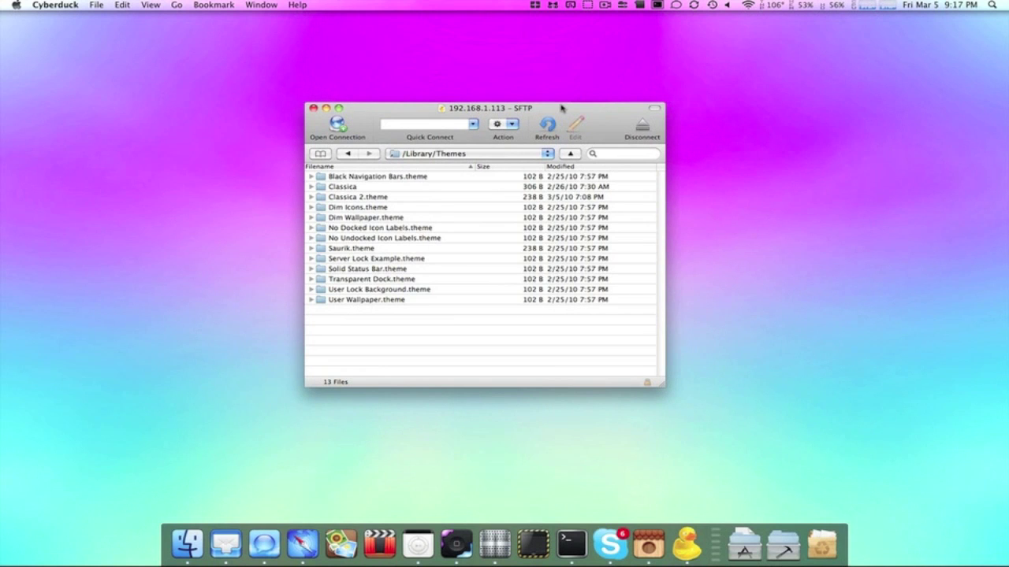
left_click(314, 109)
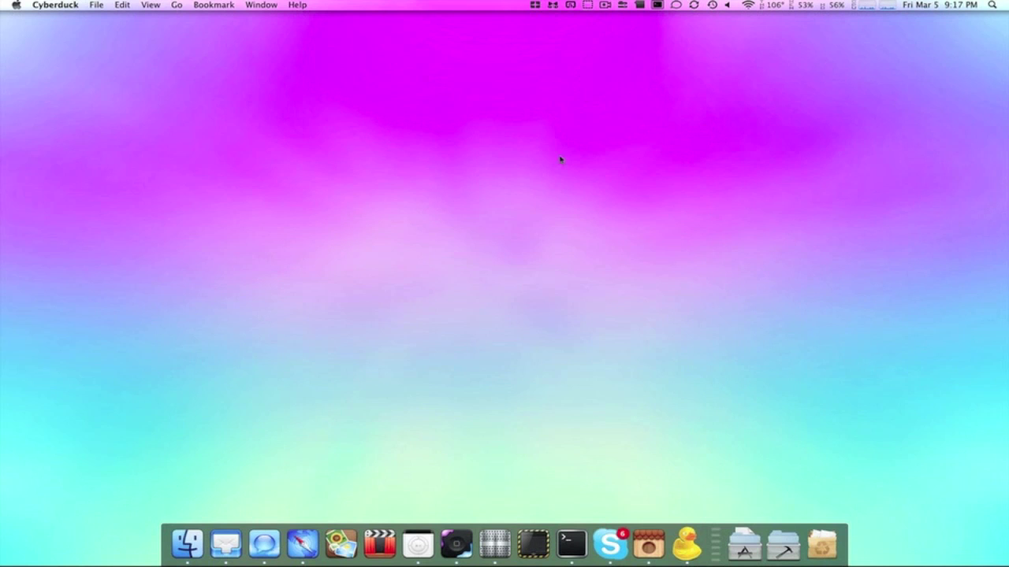
key("super+q")
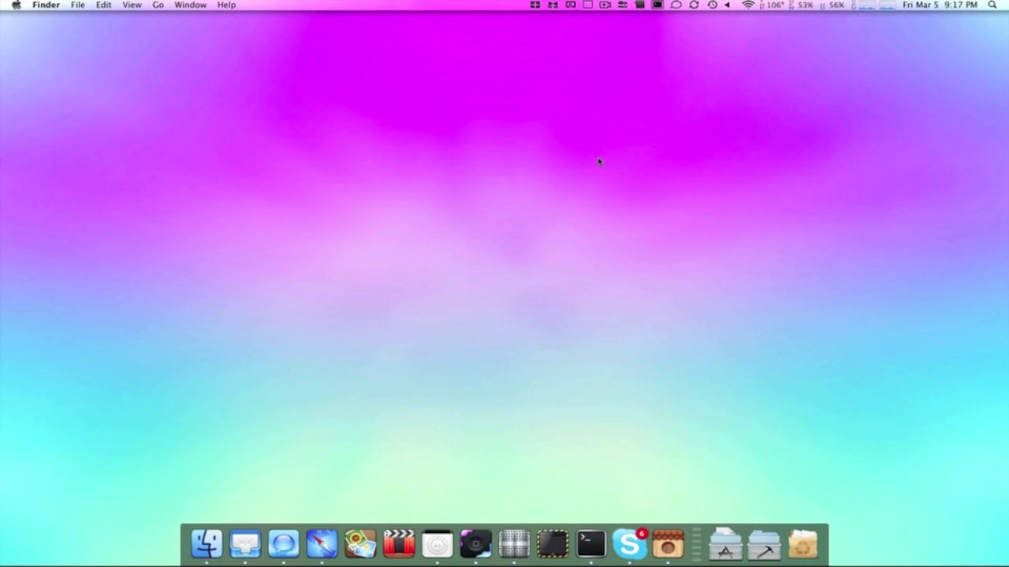